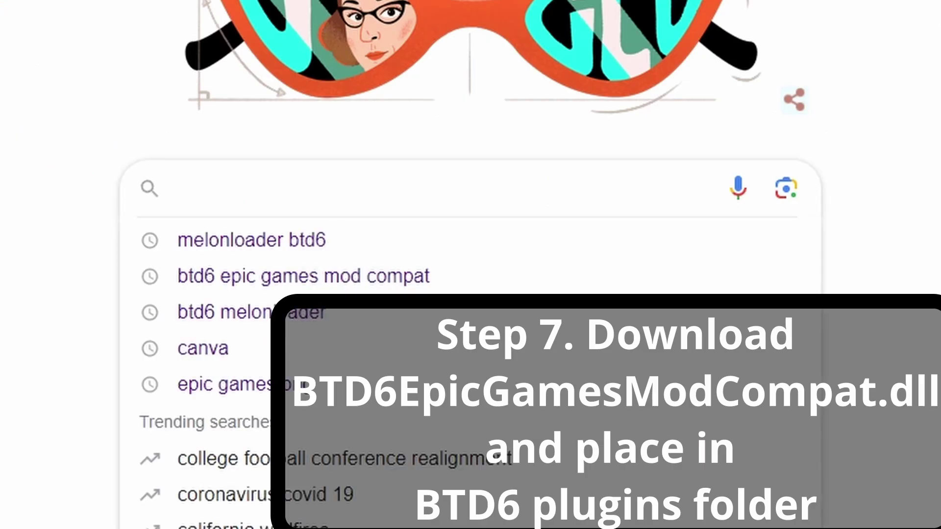
Search Google for 'btd6 epic games mod compat'
text(btd6 )
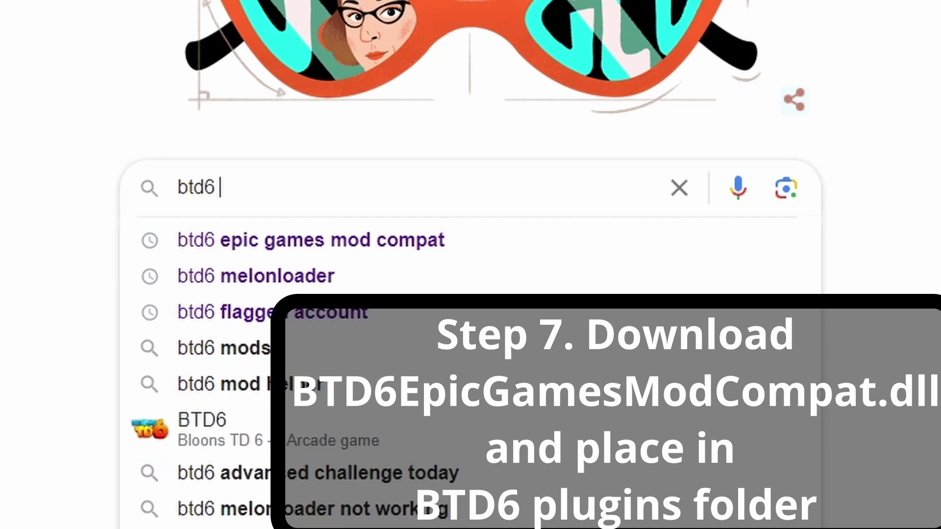
text(epic )
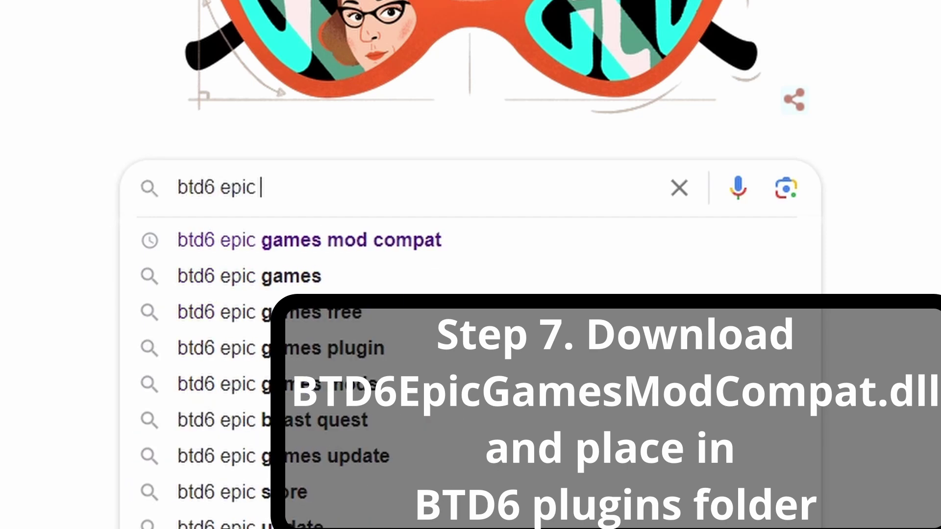
text(games m)
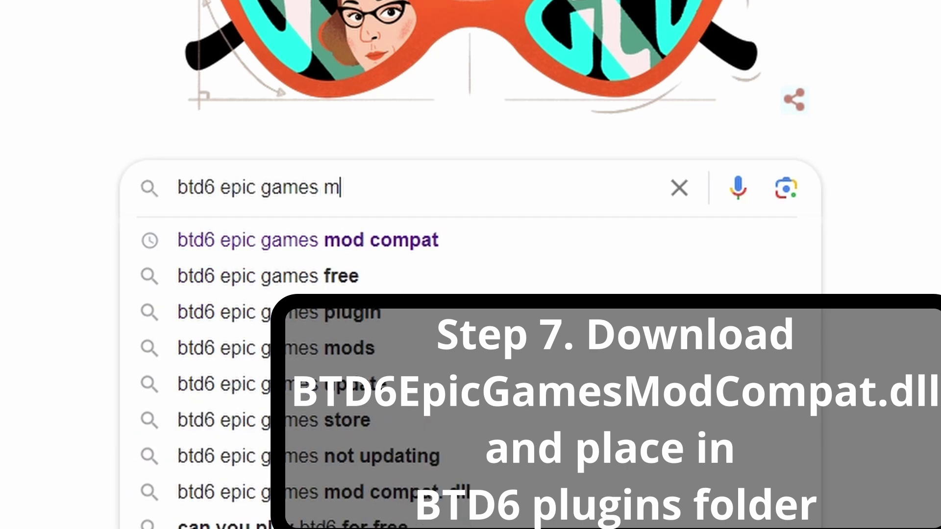
text(od comp)
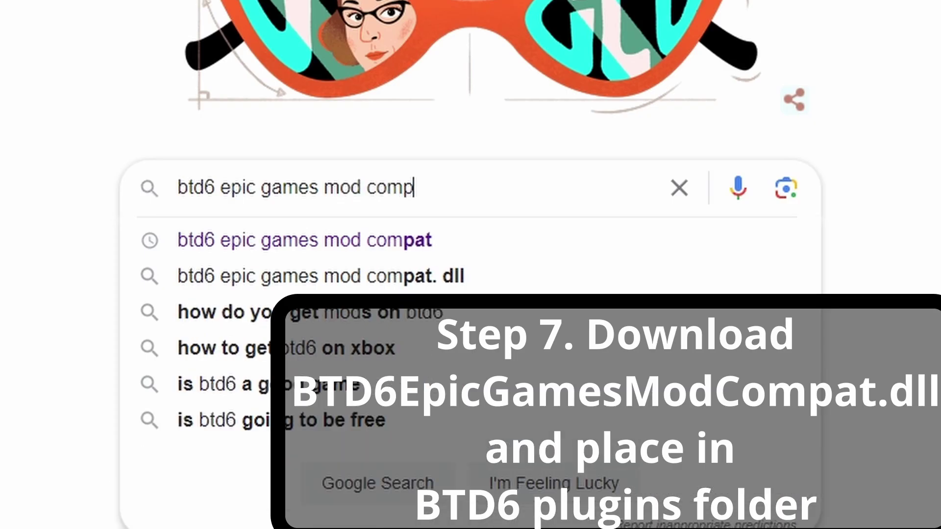
text(at)
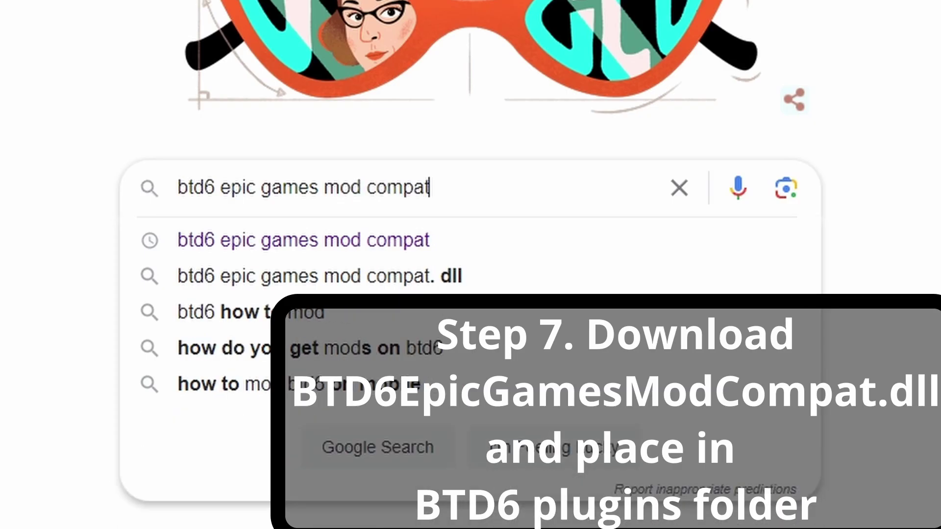
click(414, 244)
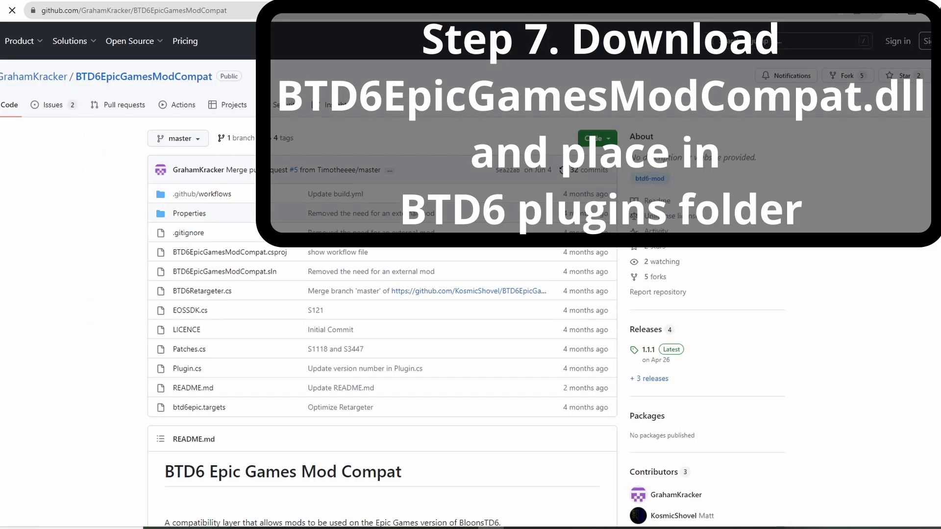
From the repository's 1.1.1 release, download BTD6EpicGamesModCompat.dll (19.5 KB)
scroll(639, 374, down, 5)
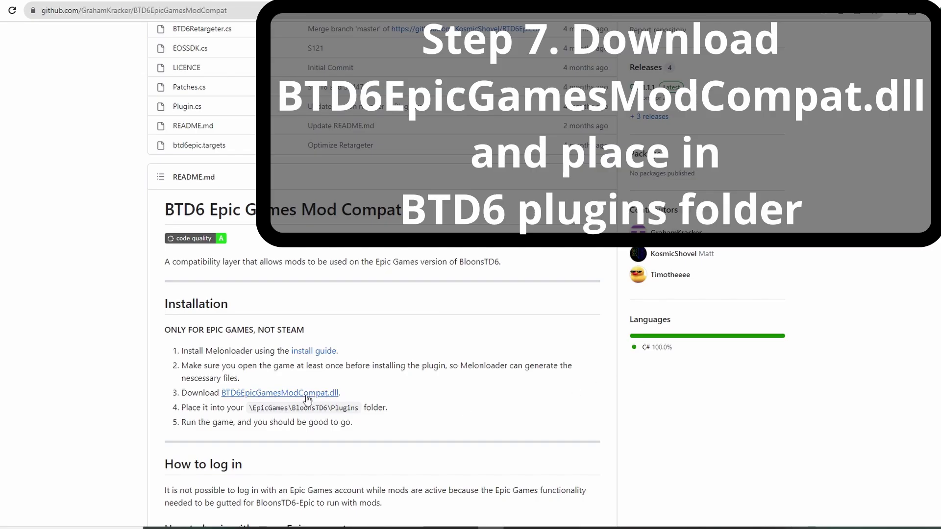
click(304, 394)
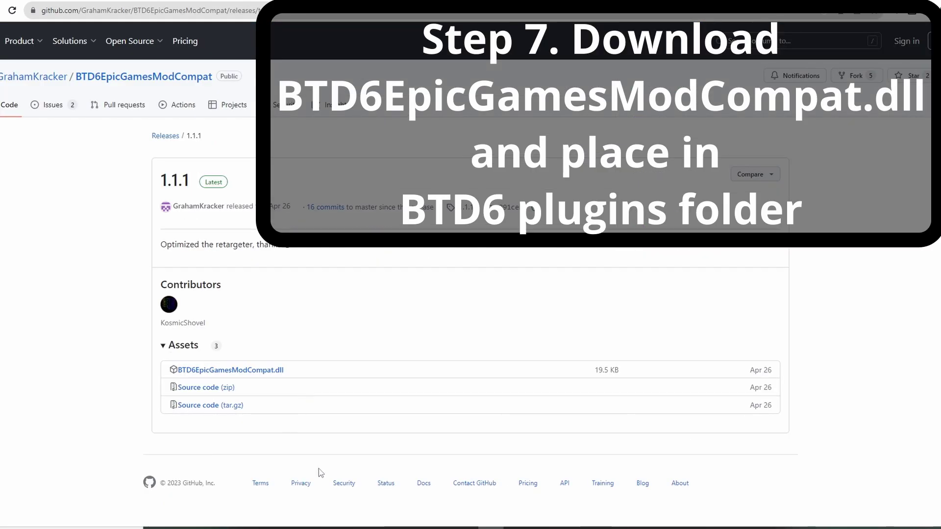
click(268, 372)
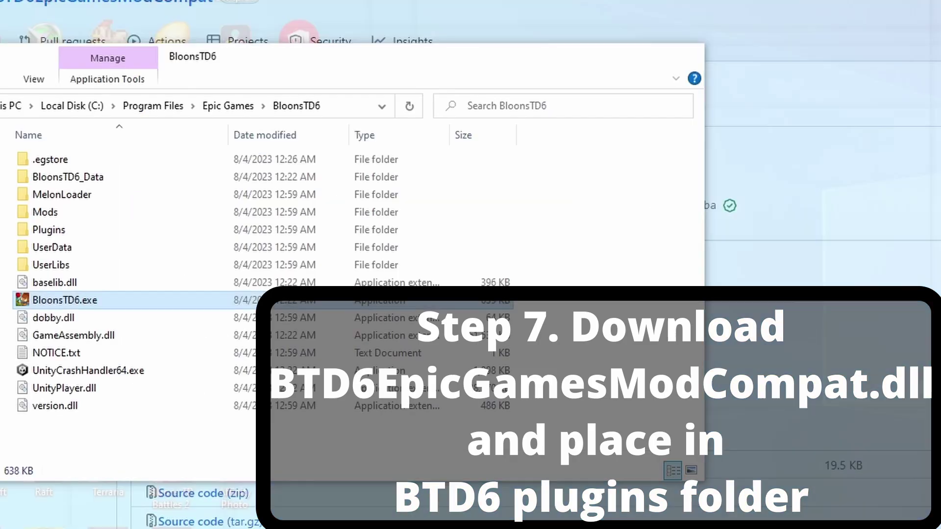
Move BTD6EpicGamesModCompat.dll from Downloads into the empty BloonsTD6\Plugins folder
key(alt+Tab)
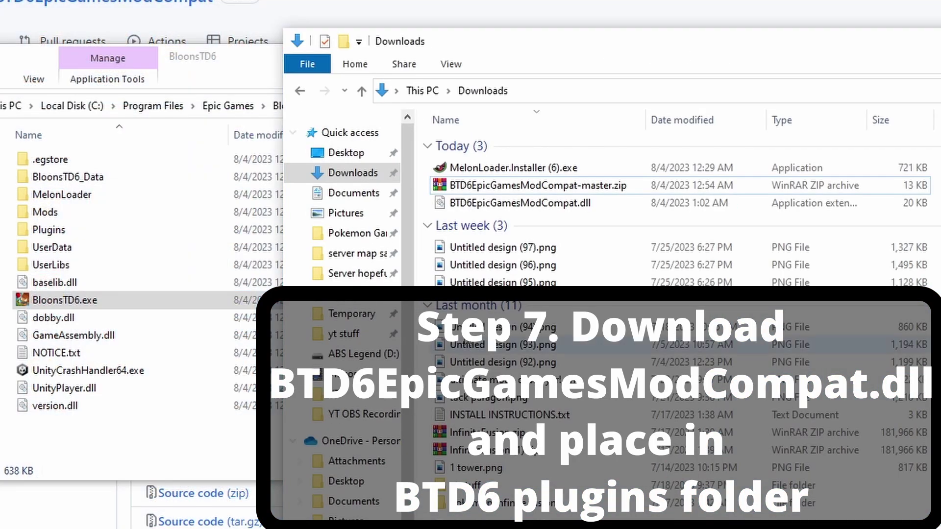
click(628, 204)
drag(655, 65, 780, 66)
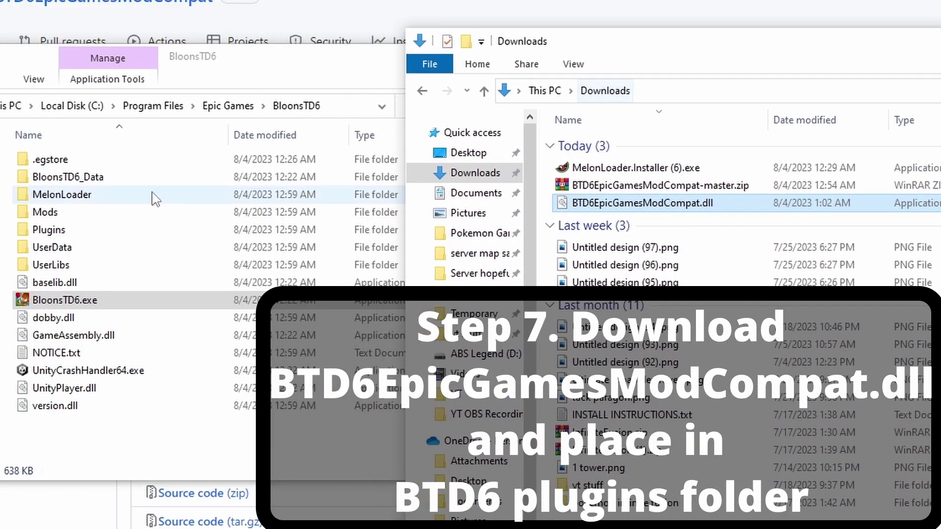
double_click(162, 230)
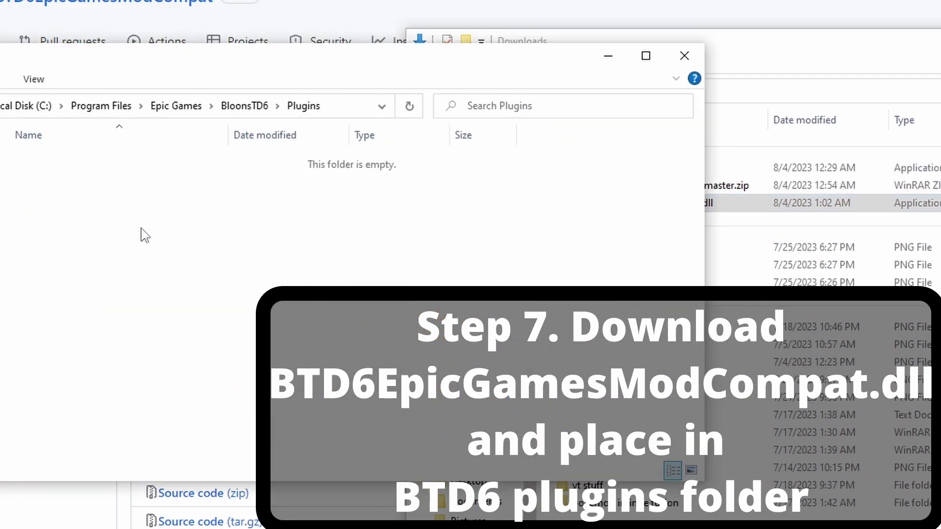
click(815, 71)
drag(721, 204, 429, 309)
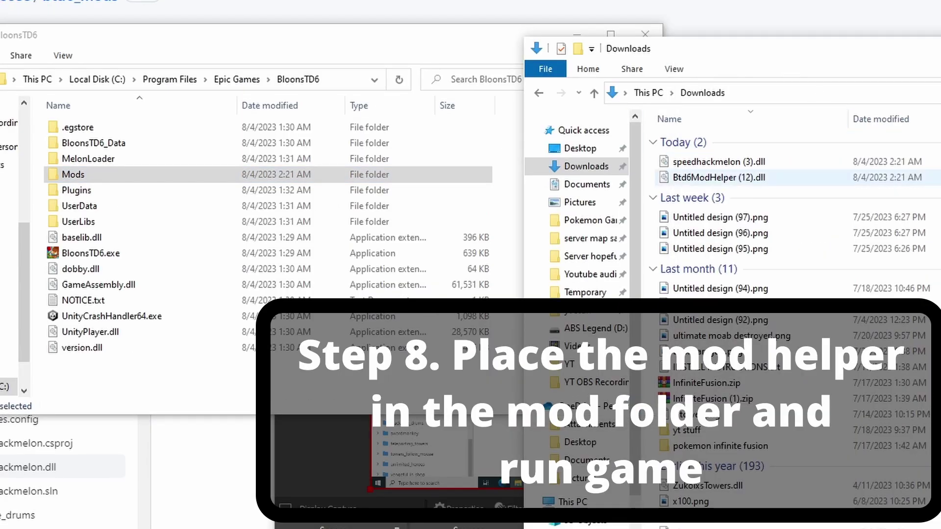
Move Btd6ModHelper (12).dll and speedhackmelon (3).dll into the Mods folder, then launch BloonsTD6.exe
click(718, 178)
shift+click(719, 162)
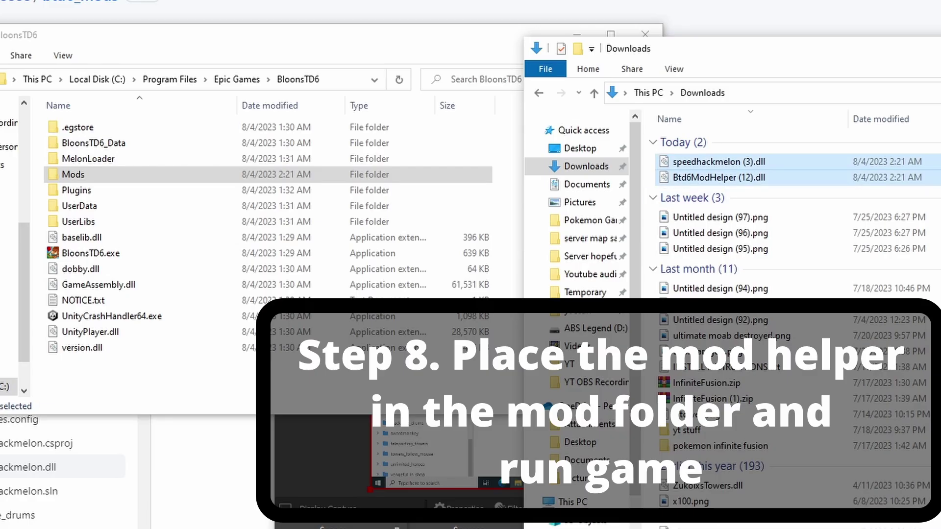
click(719, 177)
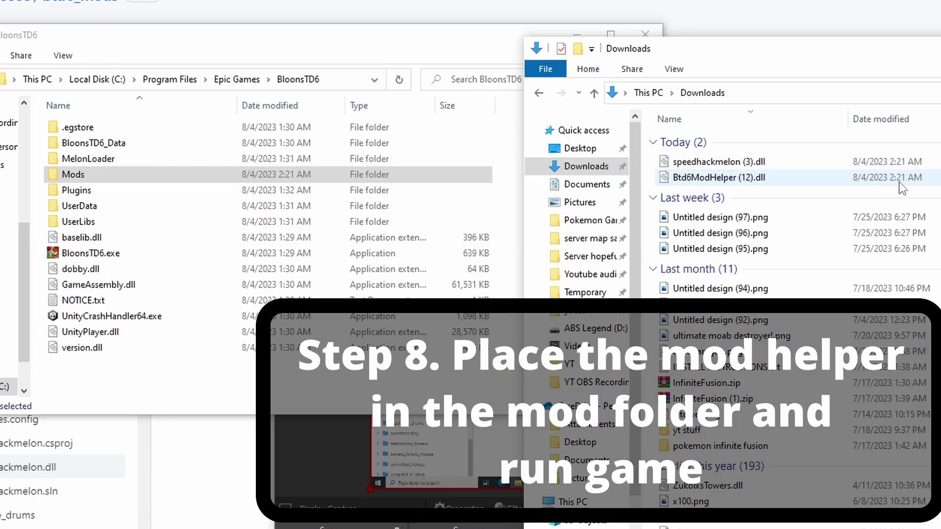
drag(704, 178, 106, 174)
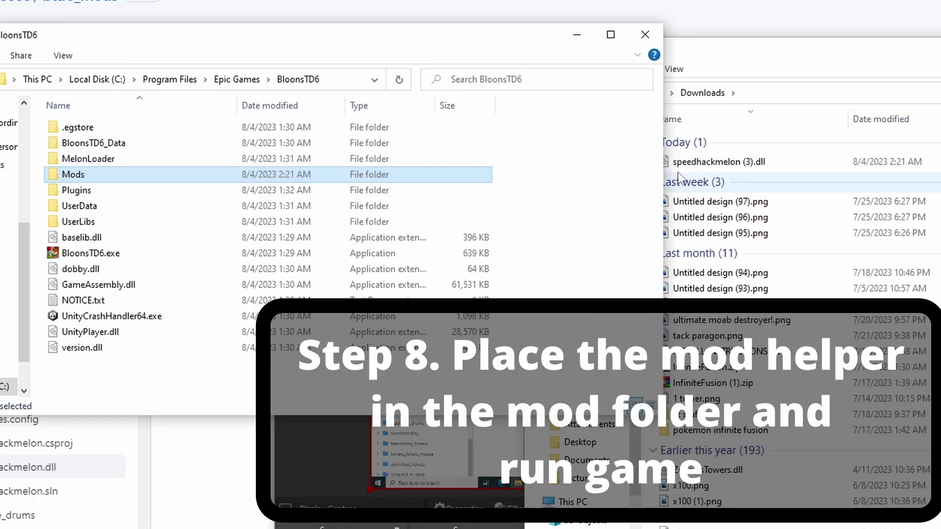
drag(733, 169, 107, 174)
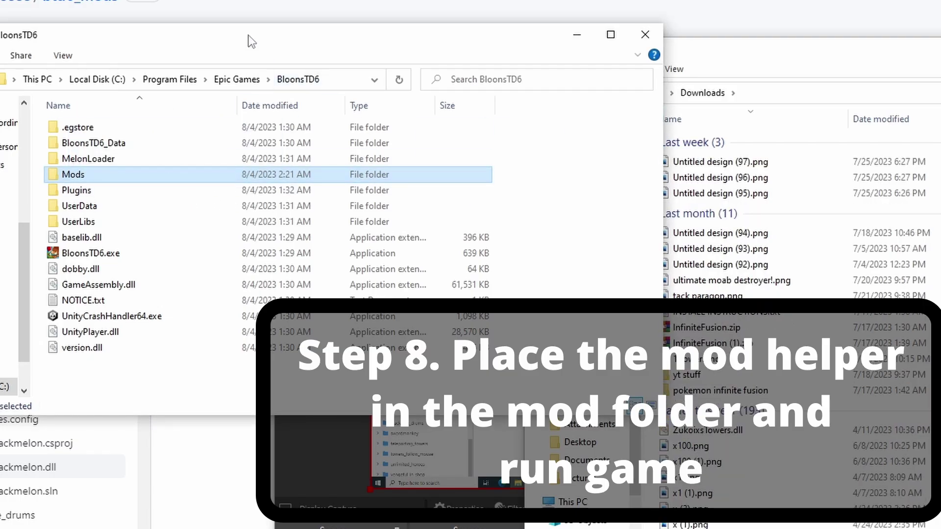
double_click(101, 251)
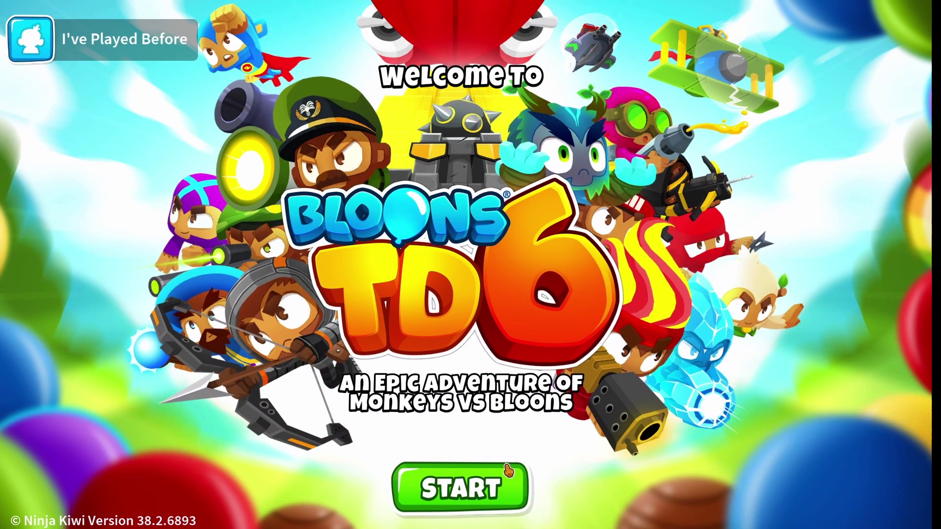
From the Mod Browser, download Ultimate Crosspathing v1.4.4 and confirm it
click(491, 479)
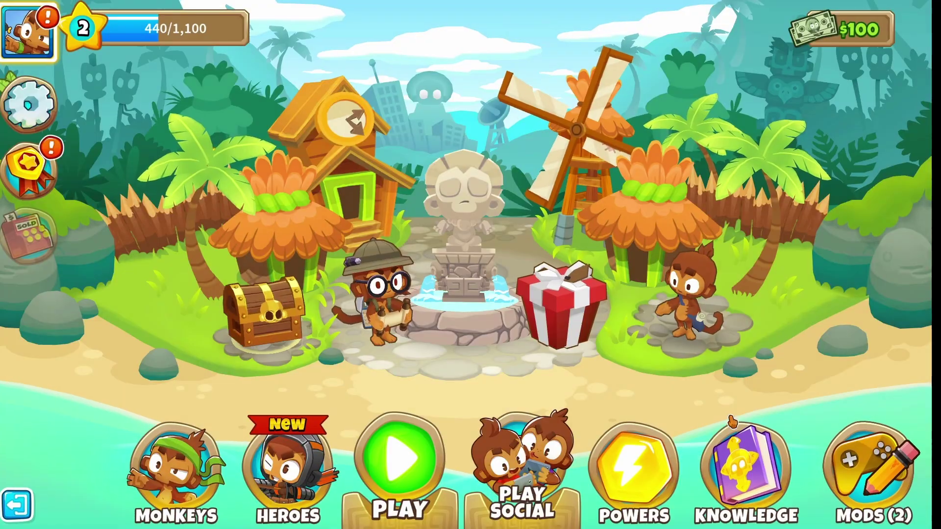
click(910, 427)
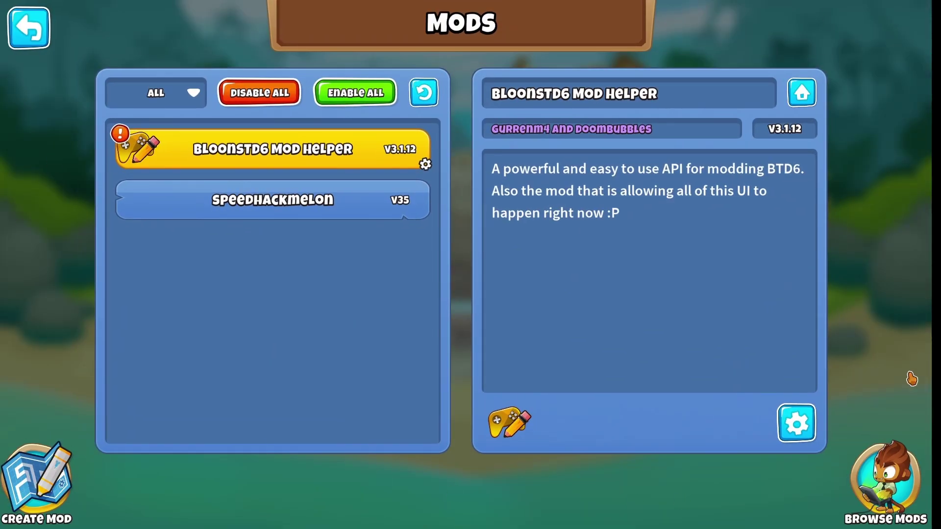
click(886, 483)
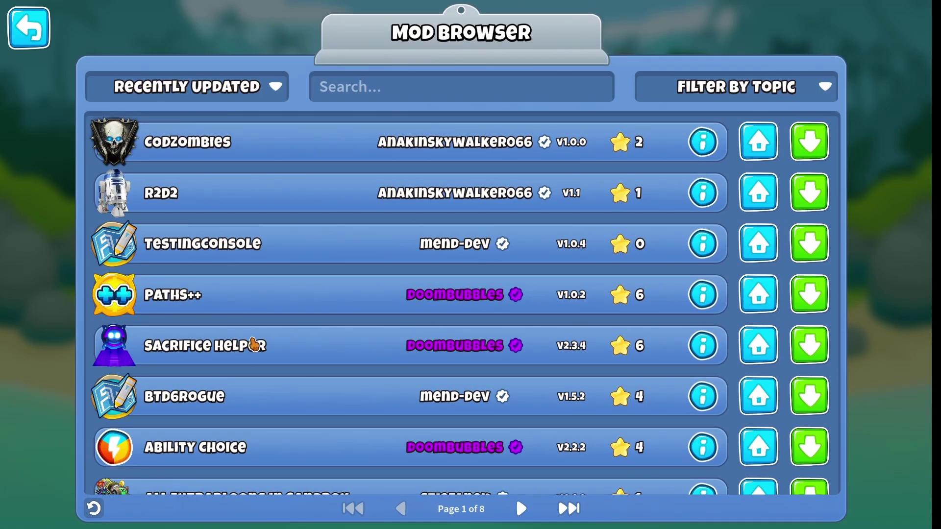
scroll(227, 358, down, 2)
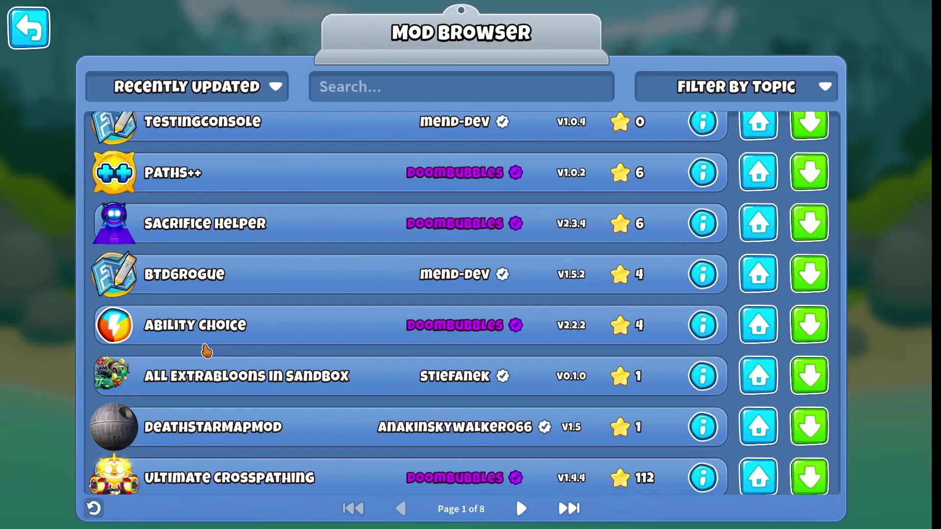
scroll(200, 350, down, 2)
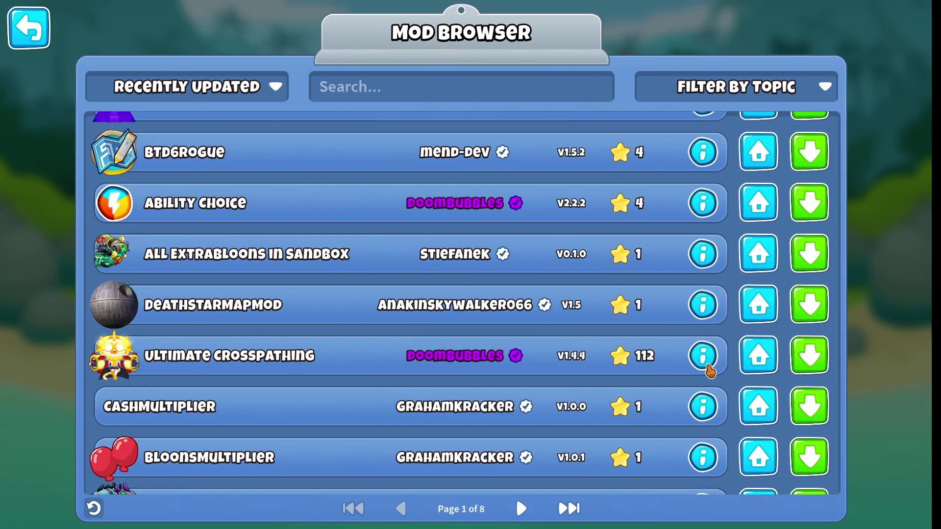
click(794, 364)
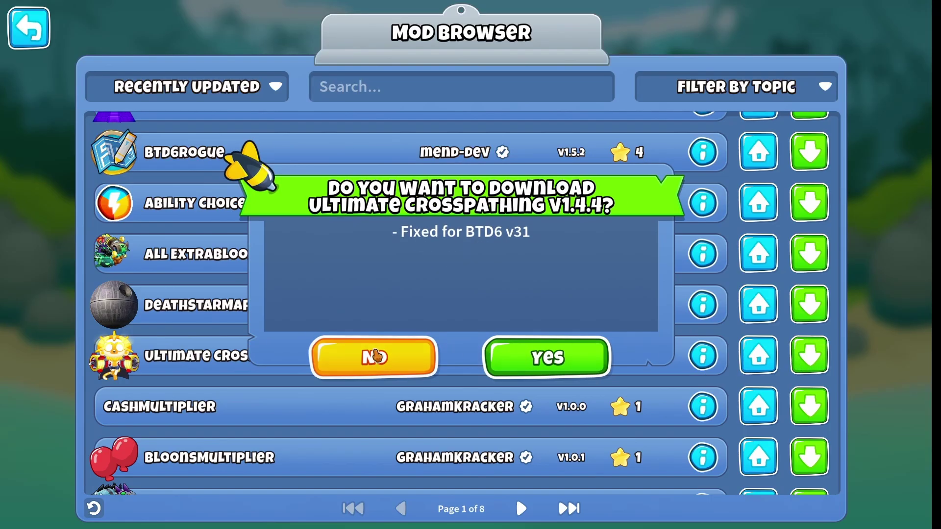
click(553, 363)
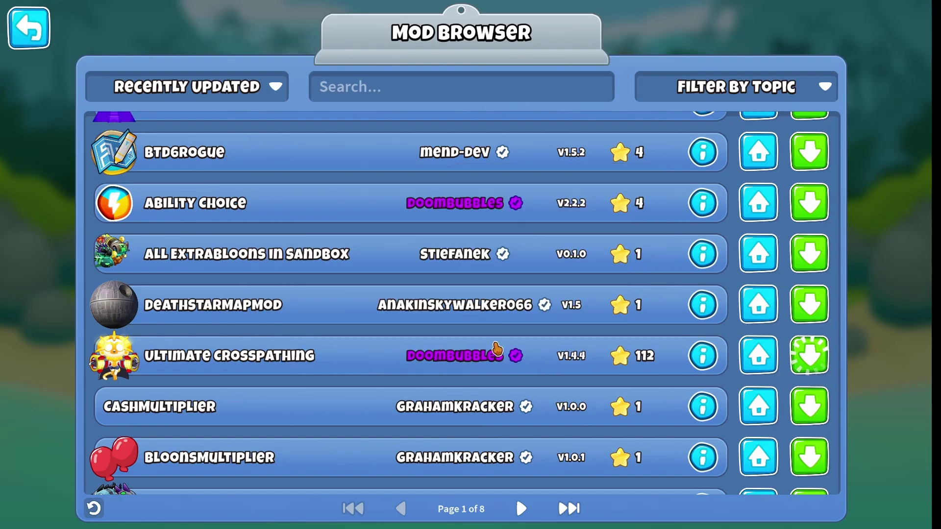
click(470, 335)
Back in the Mods list, dismiss the failed patch warning and confirm a game restart
key(Escape)
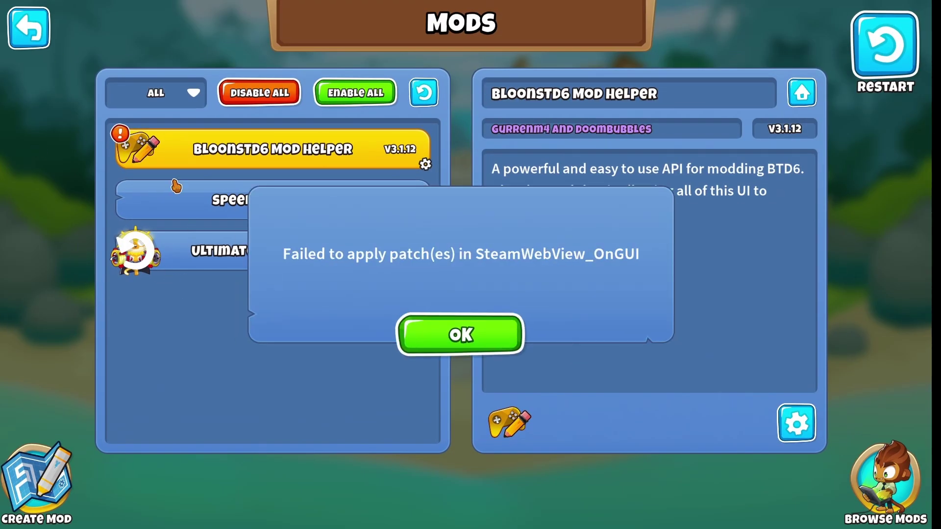
click(450, 337)
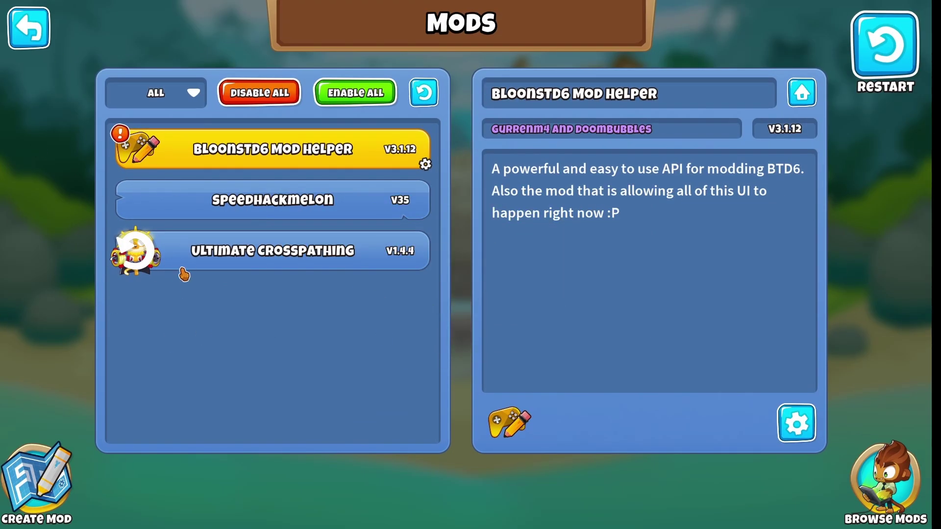
click(917, 47)
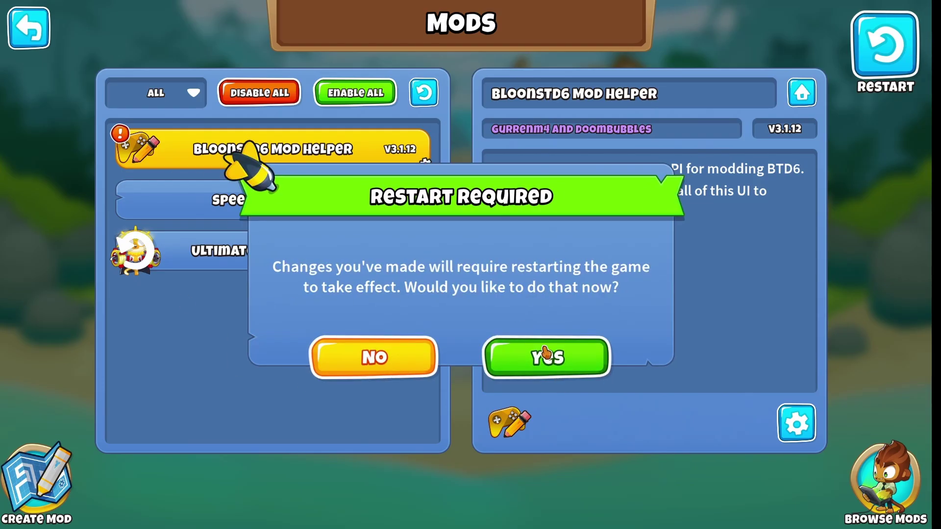
click(388, 365)
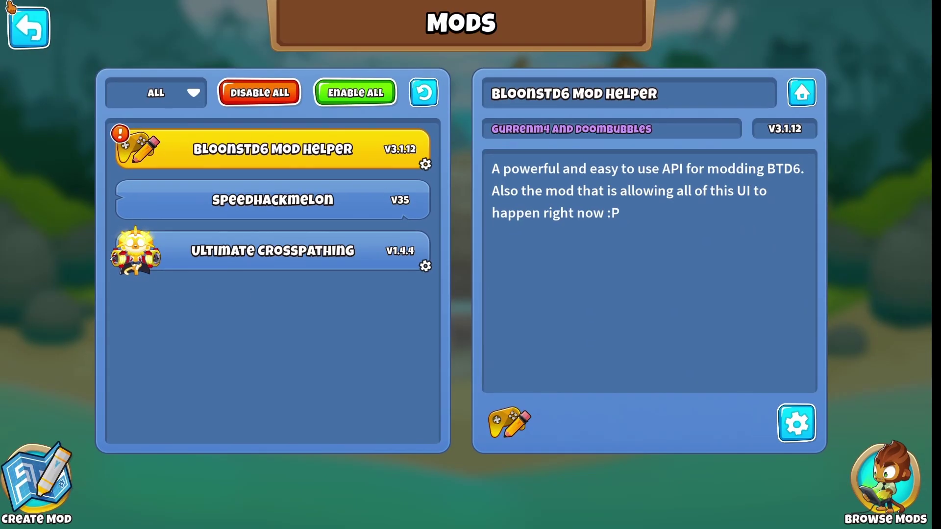
Leave the Mods screen, now showing three loaded mods, for the main menu
click(17, 29)
Start a new Monkey Meadow game on Easy, Standard mode, overwriting the saved game
click(393, 454)
click(267, 155)
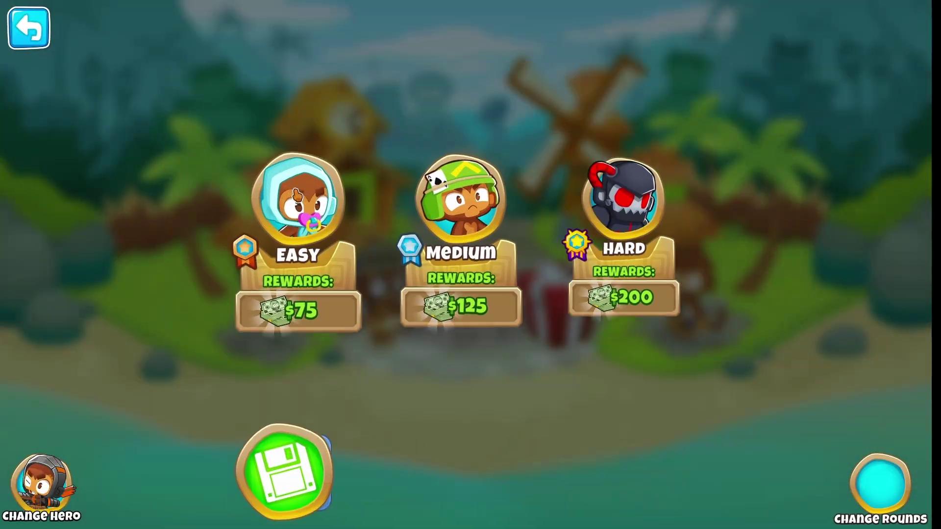
click(296, 201)
click(297, 318)
click(548, 359)
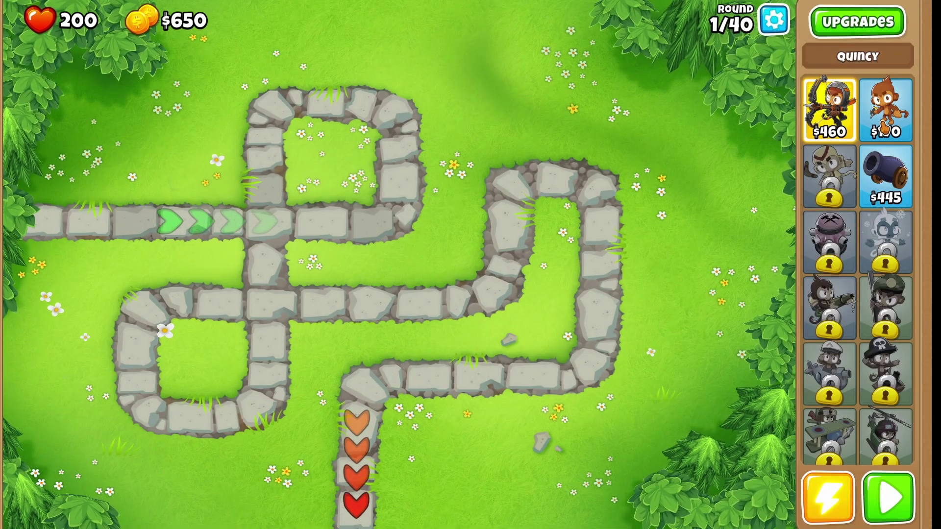
Place a Dart Monkey at the track crossing, unlock Quick Shots, and start round one
click(884, 129)
click(299, 230)
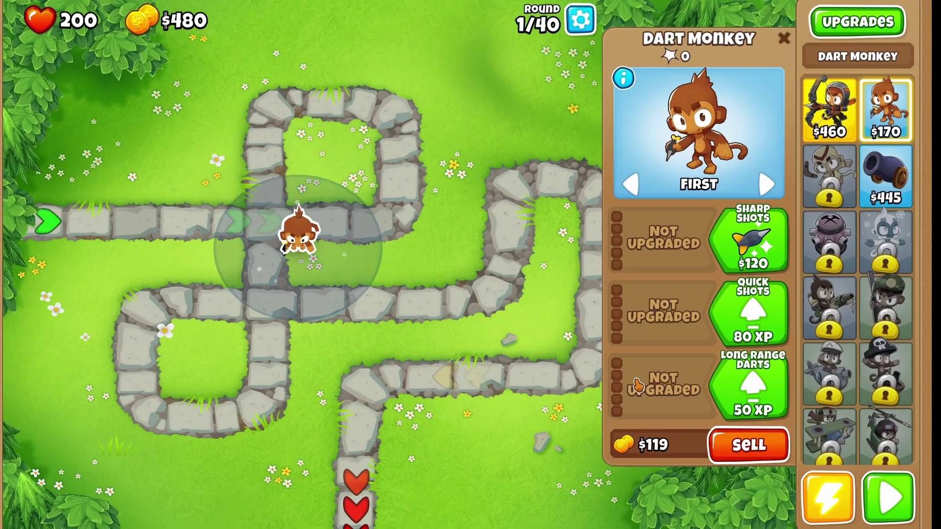
click(753, 314)
click(290, 298)
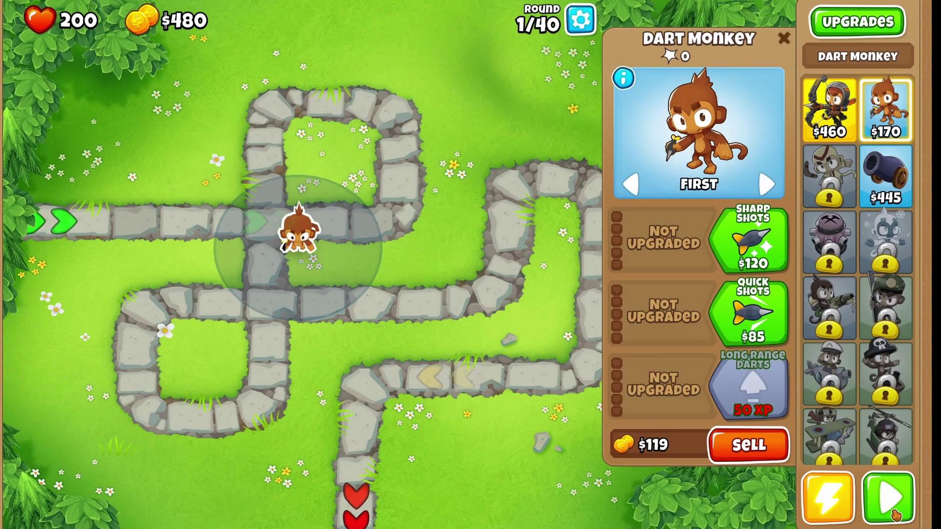
click(894, 514)
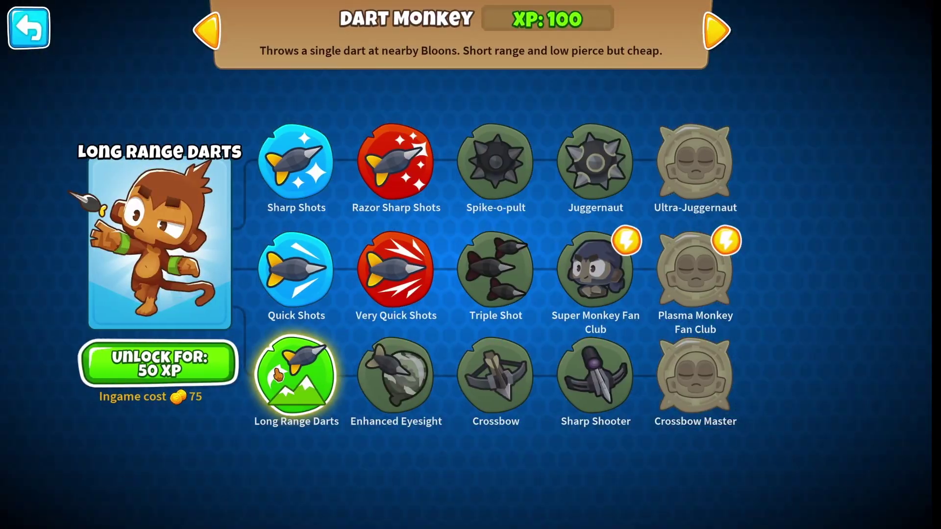
Unlock Long Range Darts and buy Sharp Shots, Quick Shots and Long Range Darts together
click(176, 362)
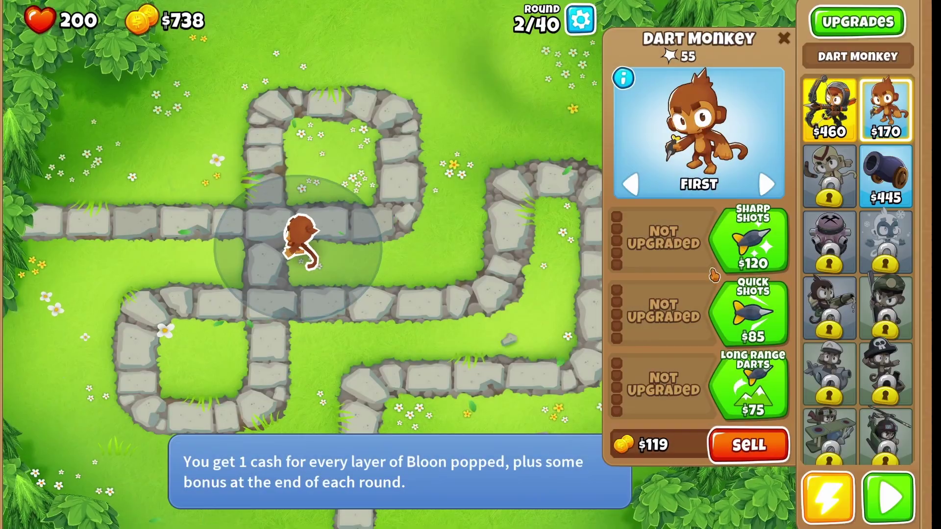
click(748, 241)
click(749, 314)
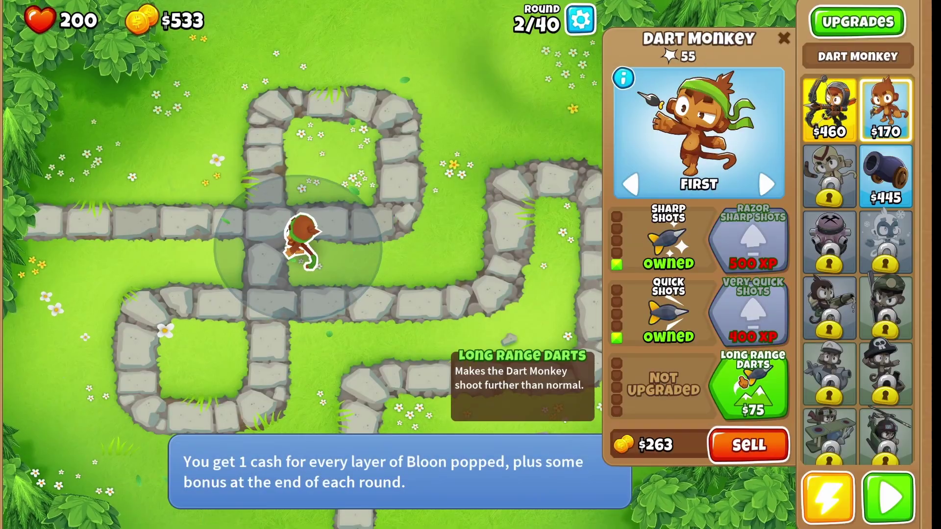
click(749, 387)
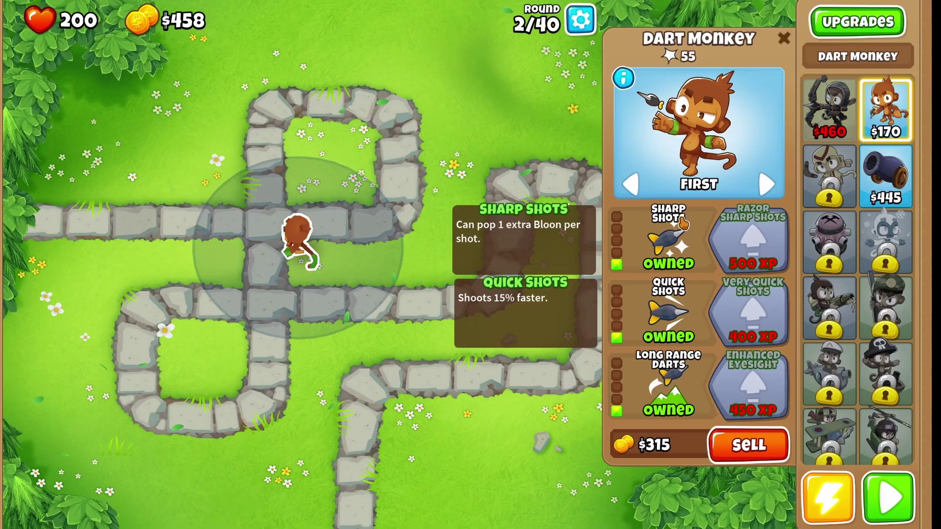
key(Escape)
key(space)
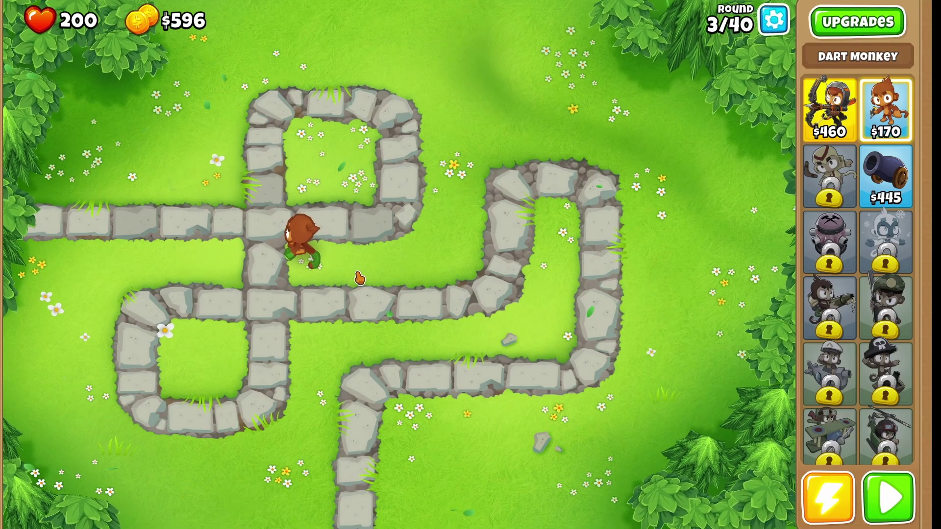
click(301, 239)
click(448, 325)
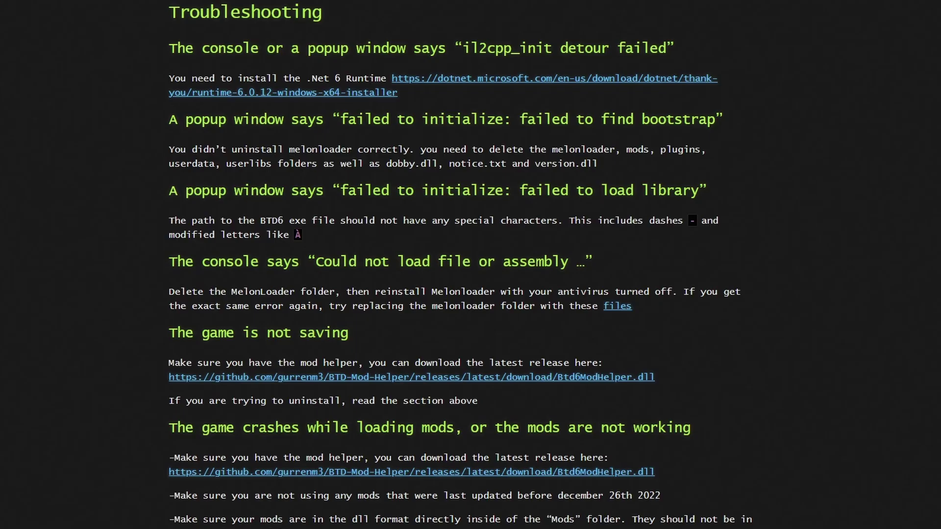
Scroll the troubleshooting guide down to the 'mods not working' and MSVCP140.dll sections
scroll(460, 265, down, 2)
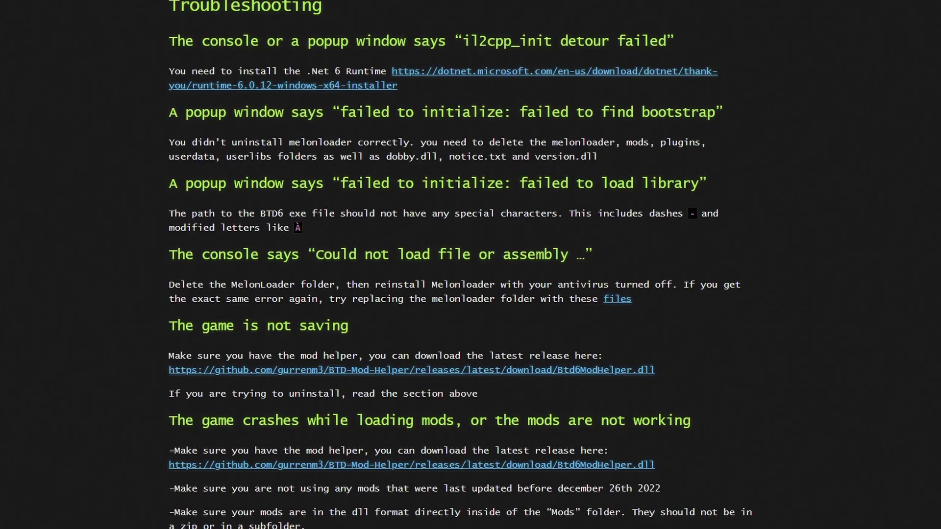
scroll(460, 265, down, 2)
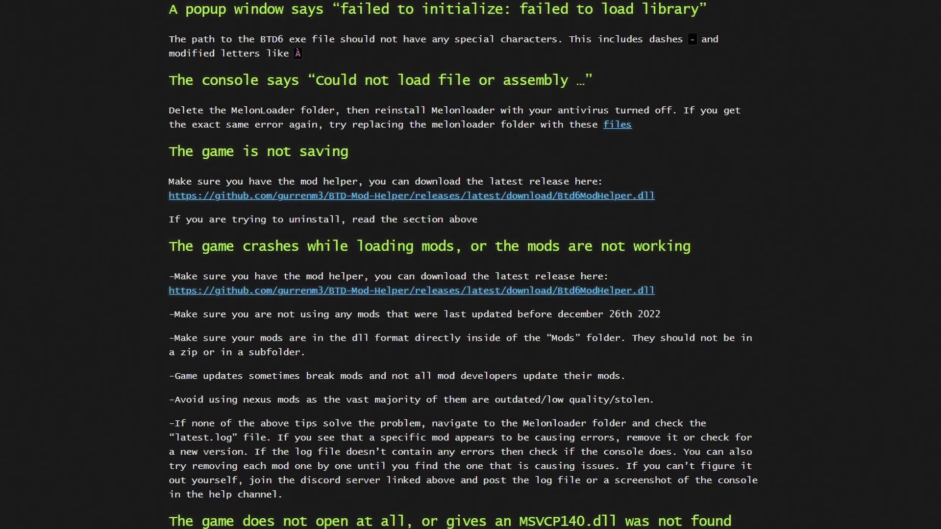
scroll(460, 265, down, 1)
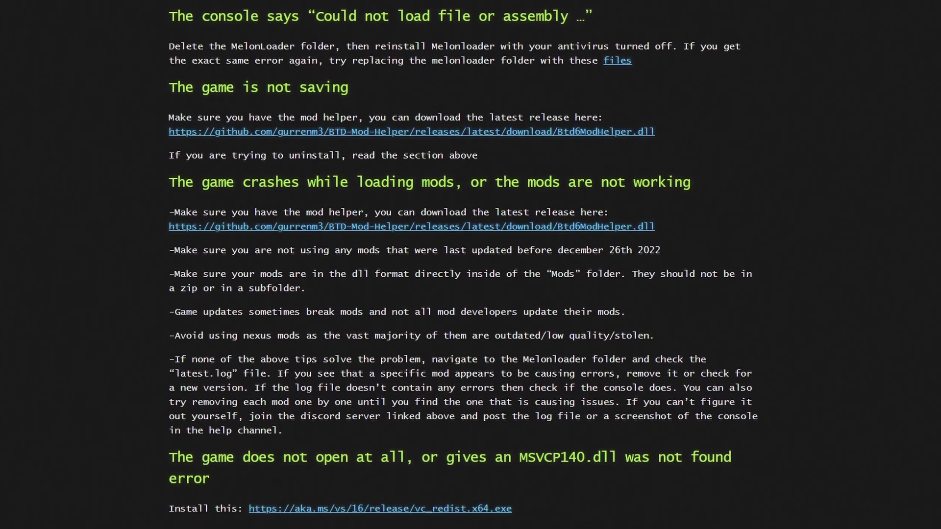
scroll(461, 265, down, 1)
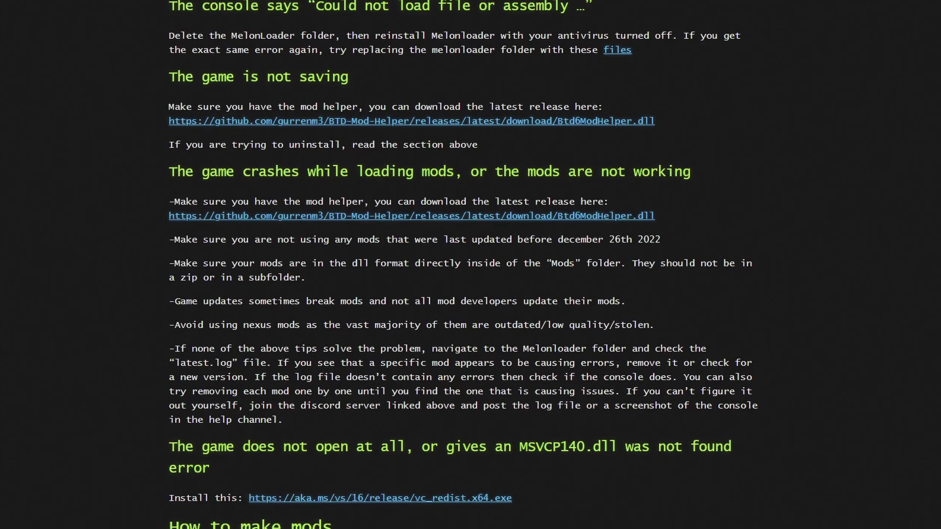